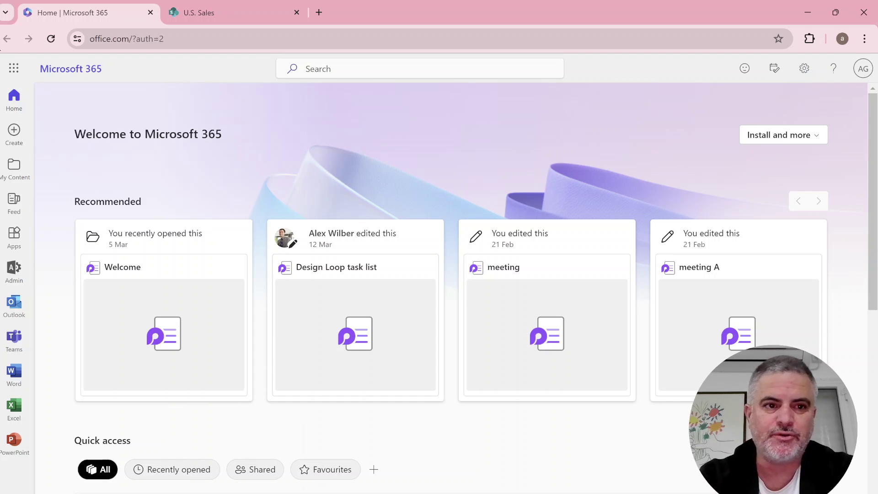
Launch Microsoft Lists from the Microsoft 365 app launcher to see recent lists.
left_click(14, 68)
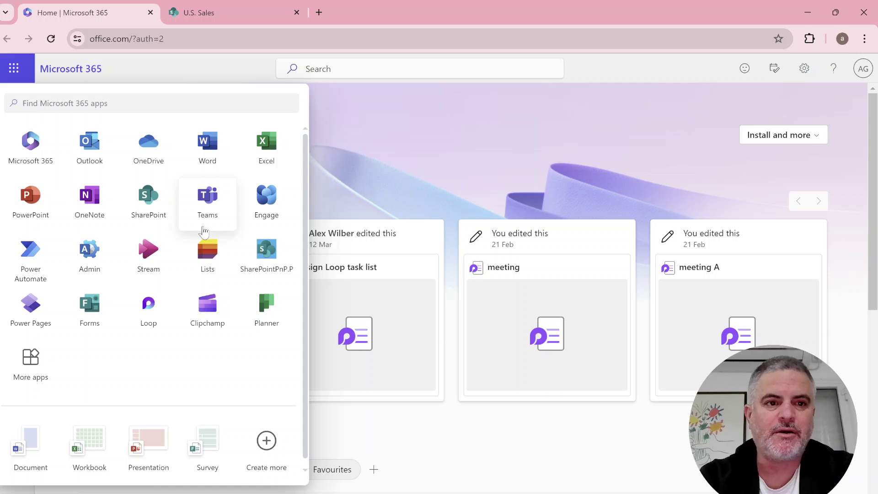
left_click(221, 266)
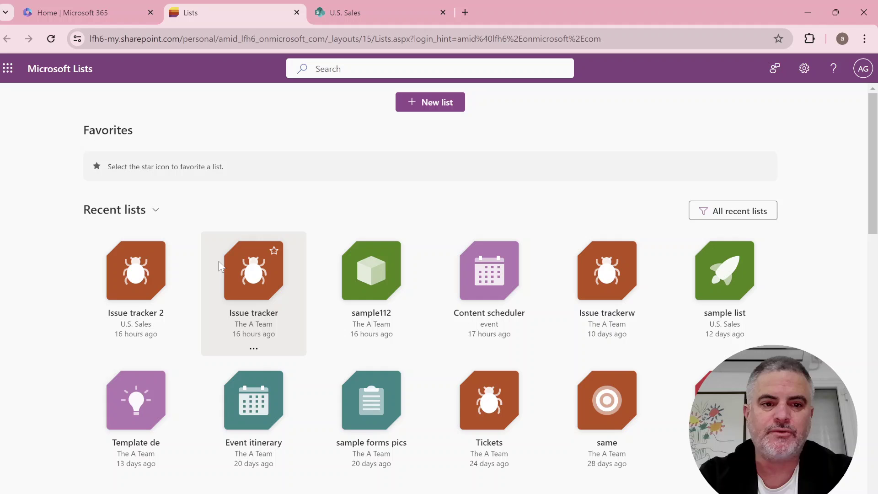
Open Issue tracker 2 and list its forms: Untitled Form, Form2 and Form1.
left_click(141, 289)
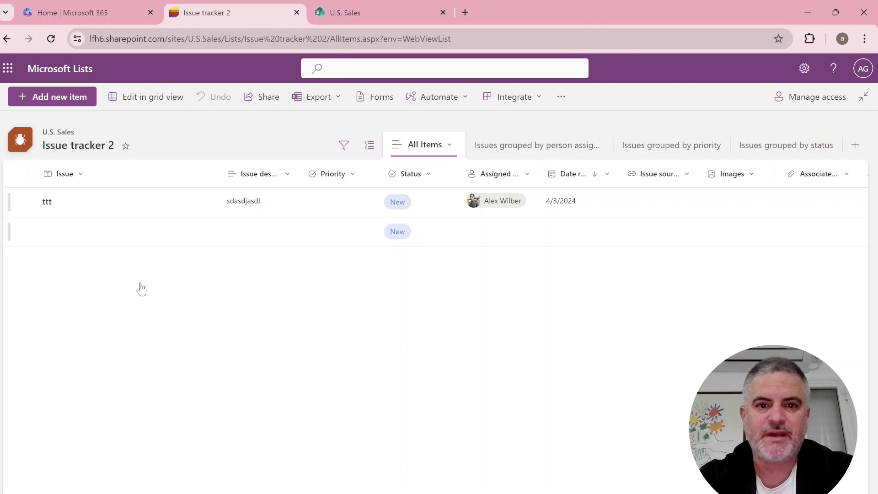
left_click(373, 97)
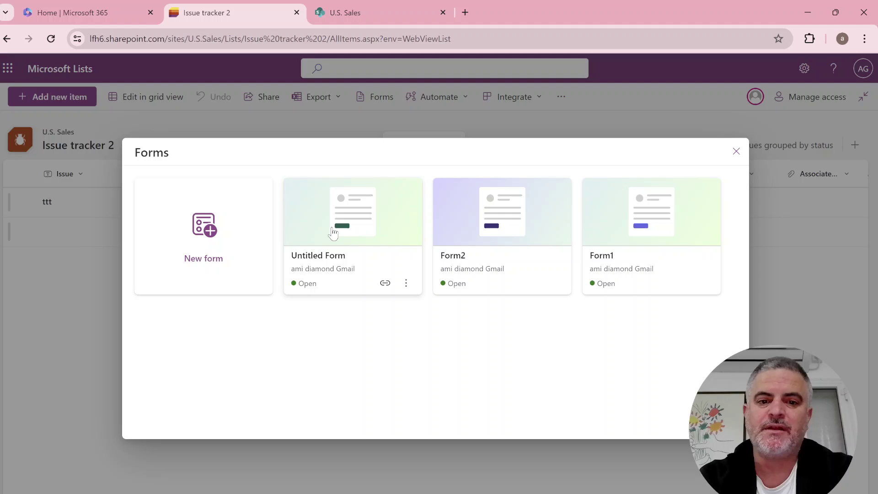
Start a new Untitled Form for Issue tracker 2 and review its fields.
left_click(225, 227)
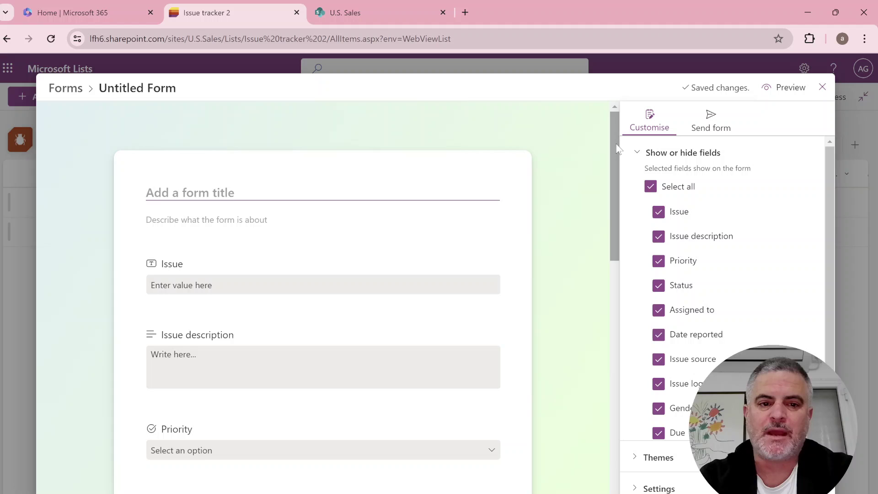
left_click_drag(615, 155, 561, 128)
scroll(561, 128, "down", 10)
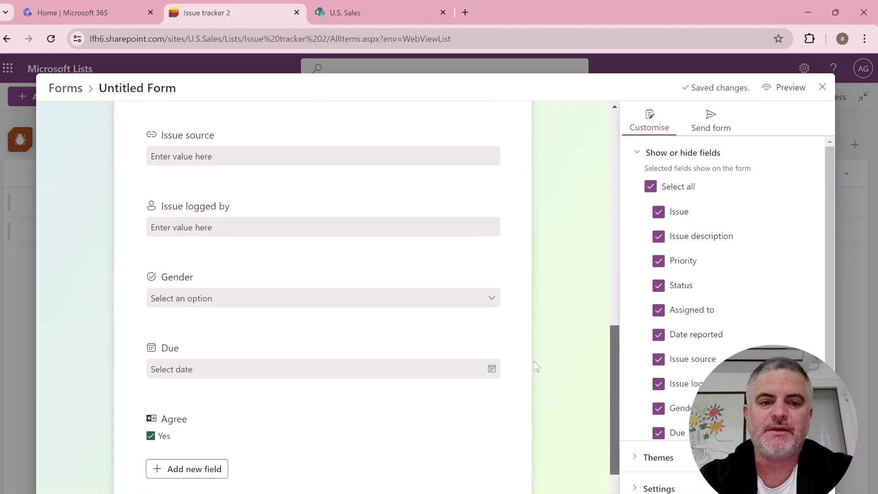
scroll(529, 398, "up", 10)
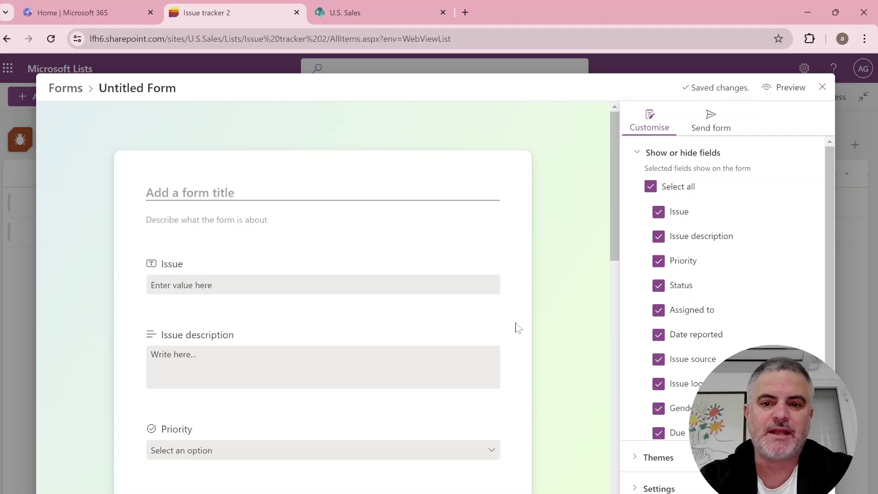
left_click_drag(611, 157, 575, 429)
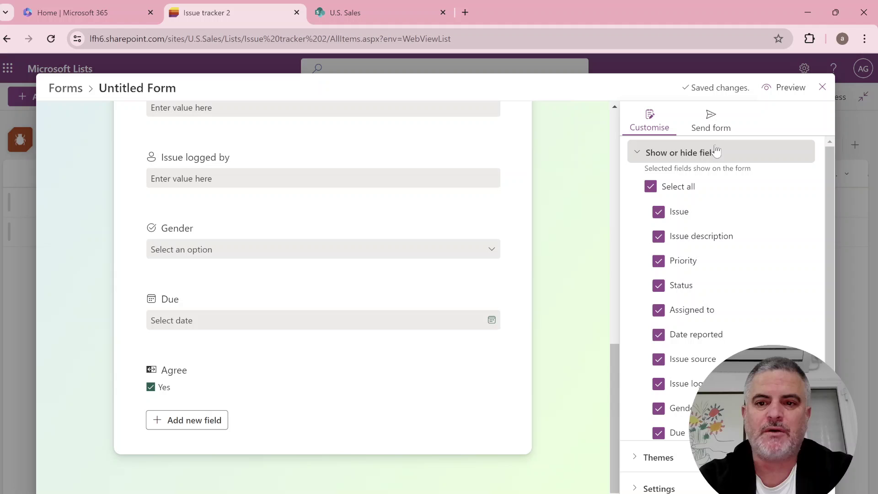
Hide the Priority field from the form, keeping Issue description visible.
left_click(658, 236)
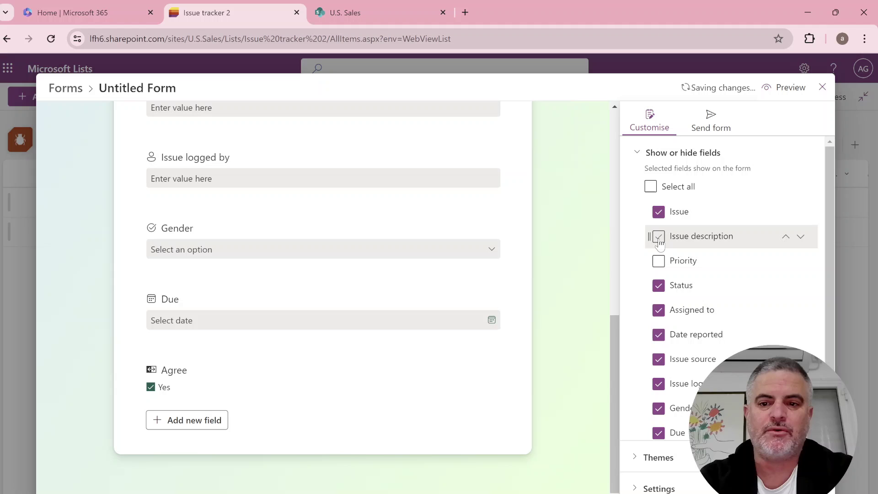
left_click(658, 236)
left_click(658, 261)
left_click(659, 261)
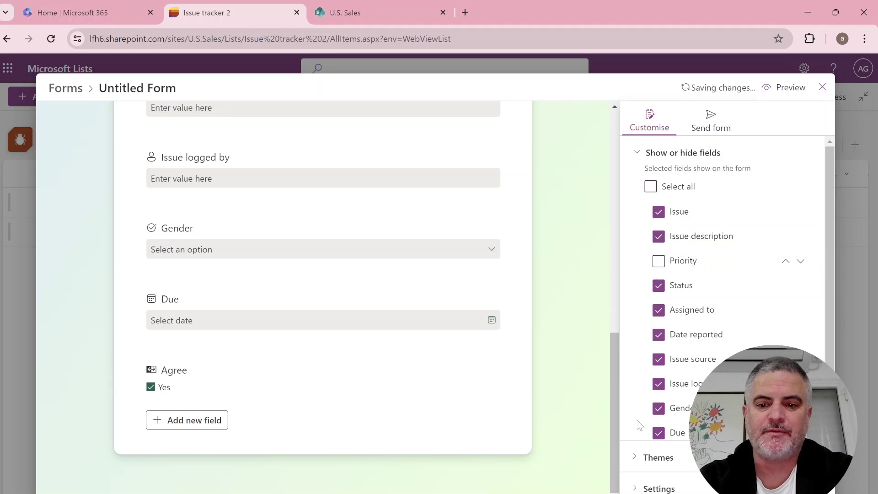
Apply the pink theme with purple accents, reviewing background and theme colour options.
left_click(658, 457)
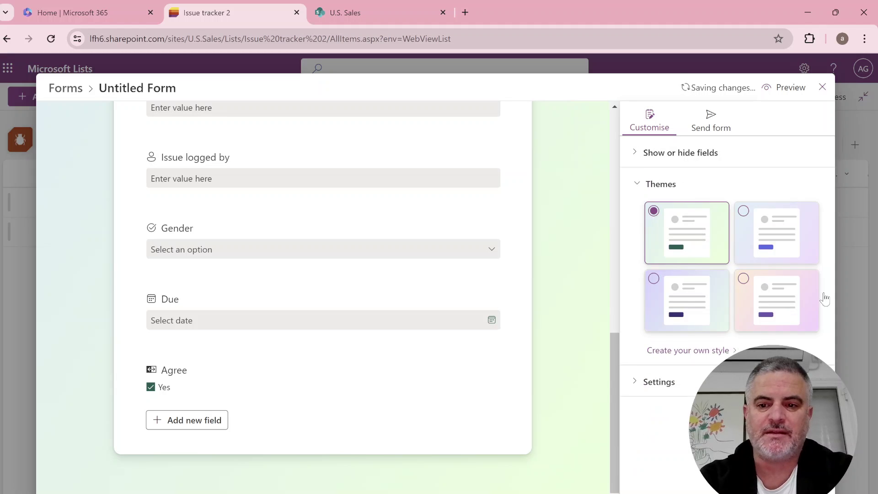
left_click(781, 224)
left_click(773, 290)
left_click(731, 350)
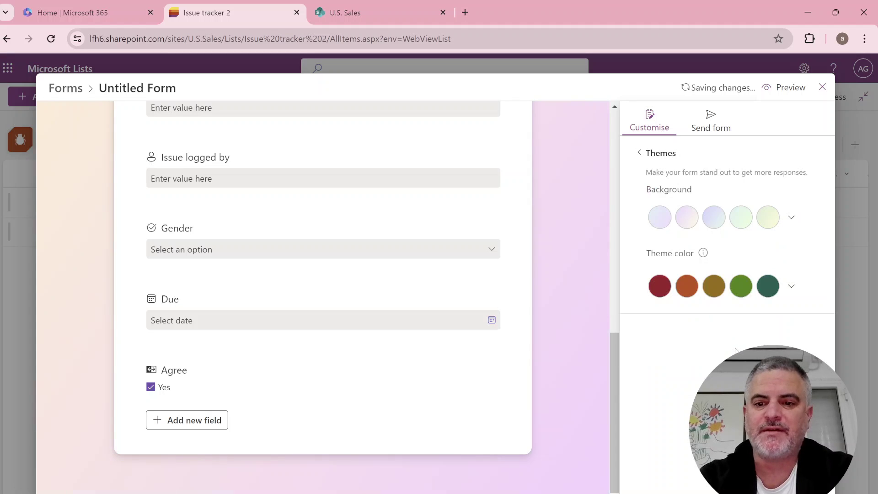
left_click(790, 217)
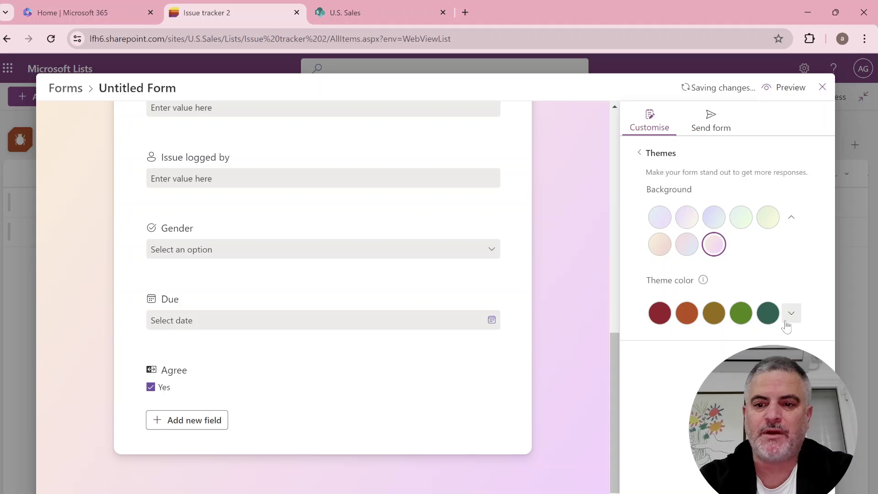
left_click(790, 313)
left_click(656, 149)
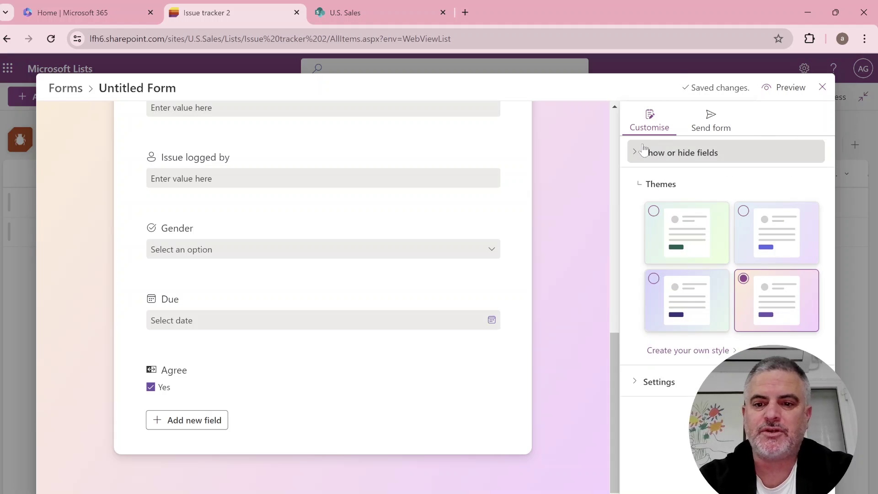
Check the form settings and copy the form's response link.
left_click(658, 382)
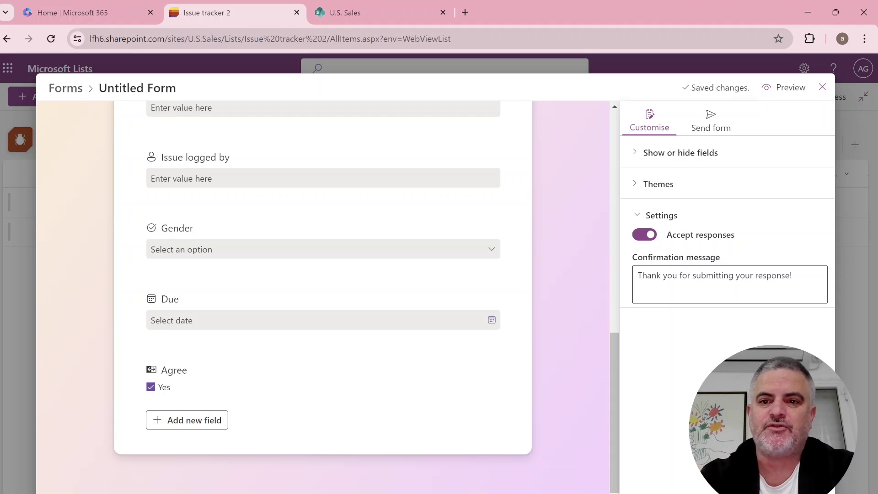
left_click(718, 125)
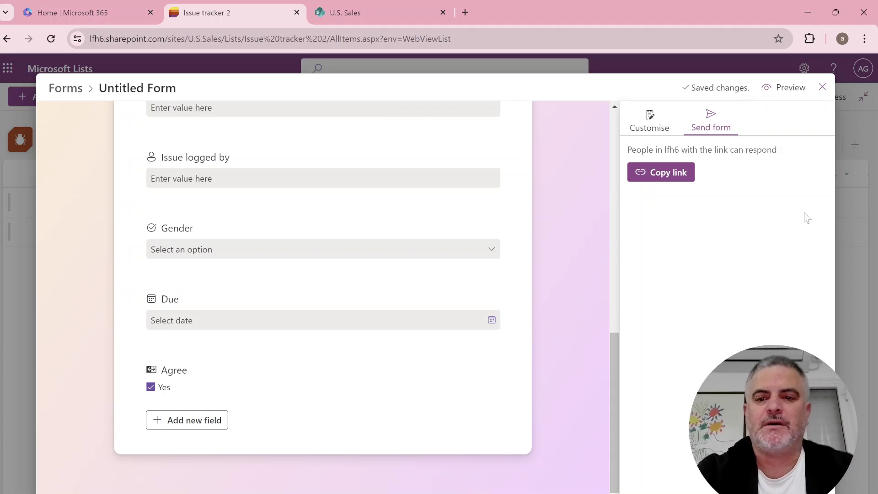
left_click(667, 173)
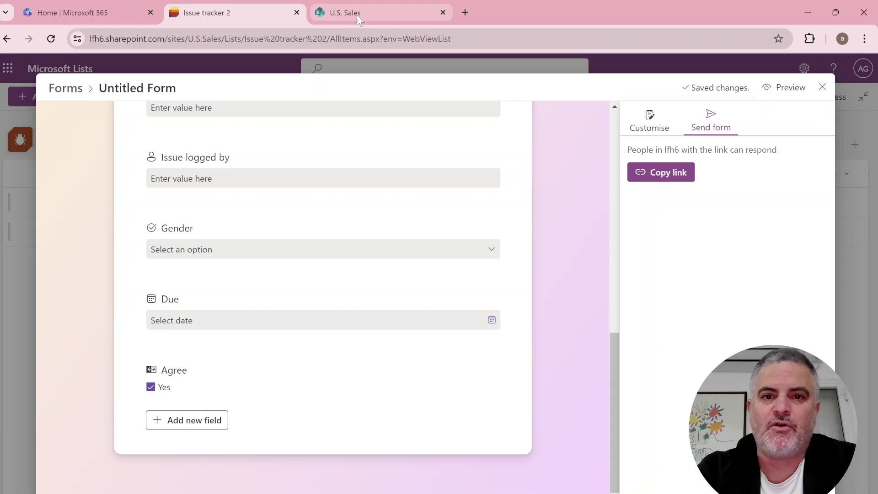
Load the copied form link in a new browser tab.
left_click(464, 13)
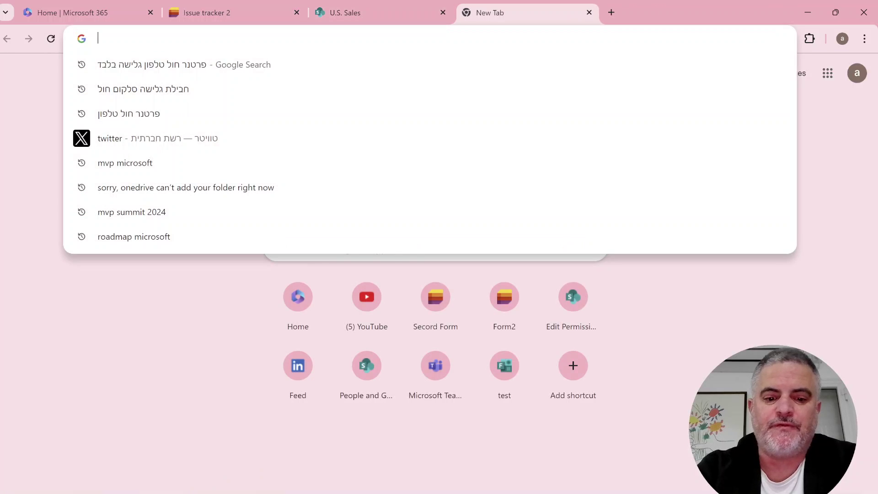
type("https://lfh6.sharepoint.com/:l:/s/U.S.Sales/FEVy5sfZXCxDixbi3yz3oZkBWQOhxUIzy9BFi7nsw_iRgQ?nav=YzU0ZjBkYTItN2I4OS00YjQyLThhOTItNzcwZjUxMmVkMmMy")
key("Return")
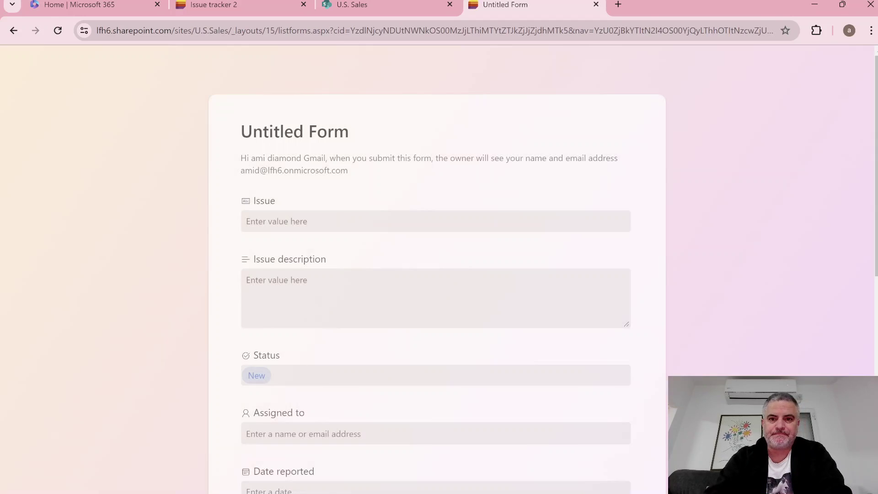
Enter 'ss' as the Issue and submit the form.
left_click(315, 220)
type("ss")
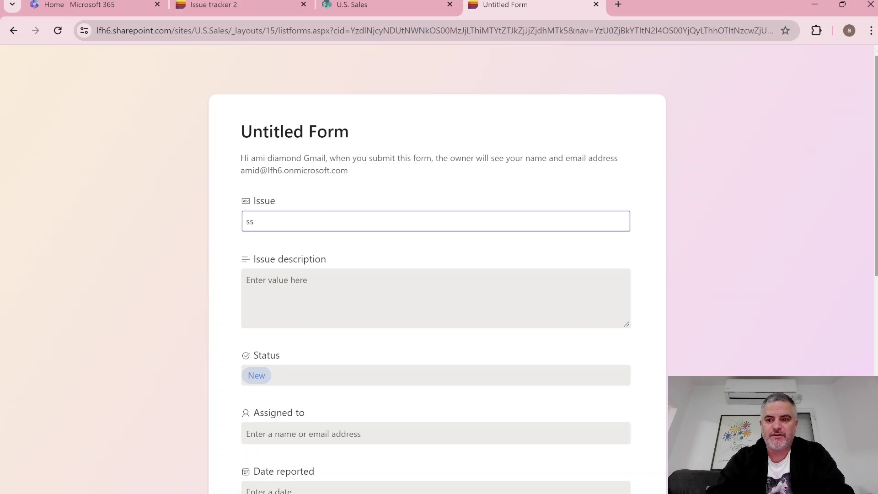
scroll(457, 319, "down", 15)
left_click(246, 365)
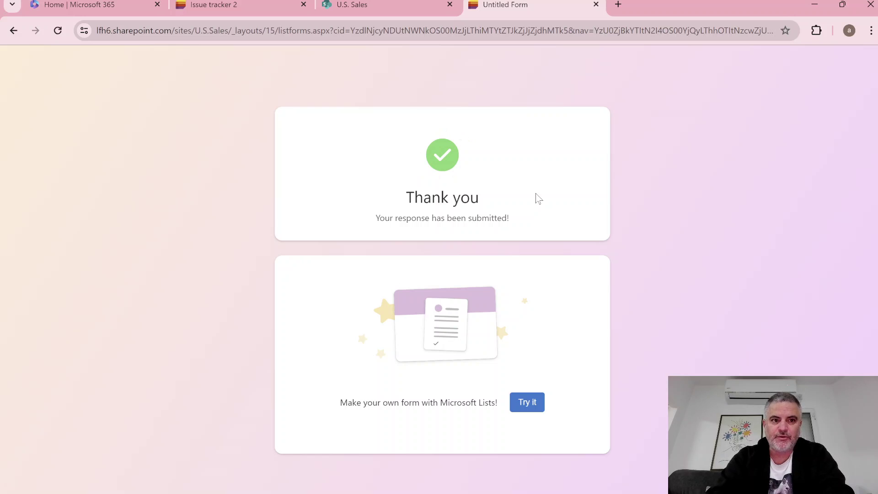
Close the form editor and view Issue tracker 2 in the U.S. Sales site, showing 'ss'.
left_click(273, 8)
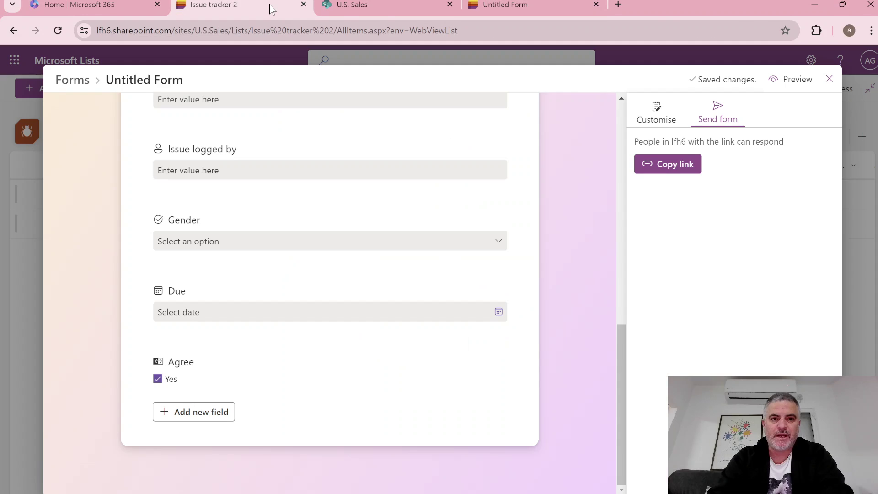
left_click(829, 80)
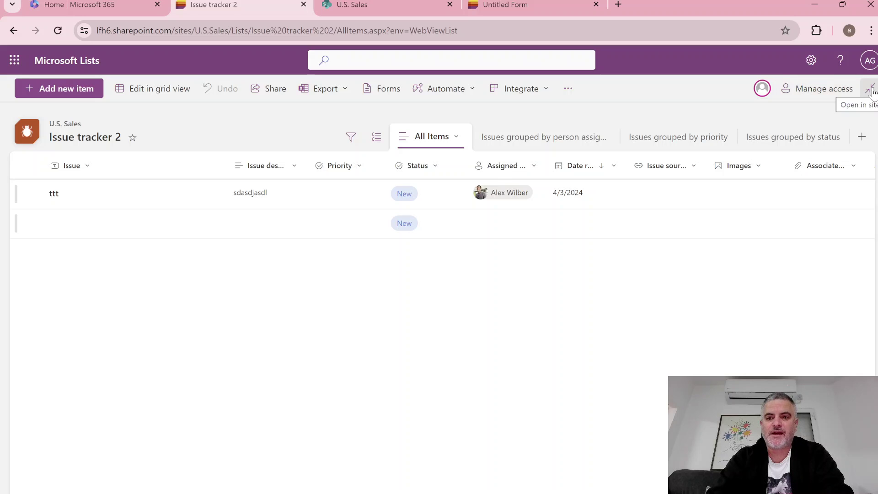
left_click(871, 90)
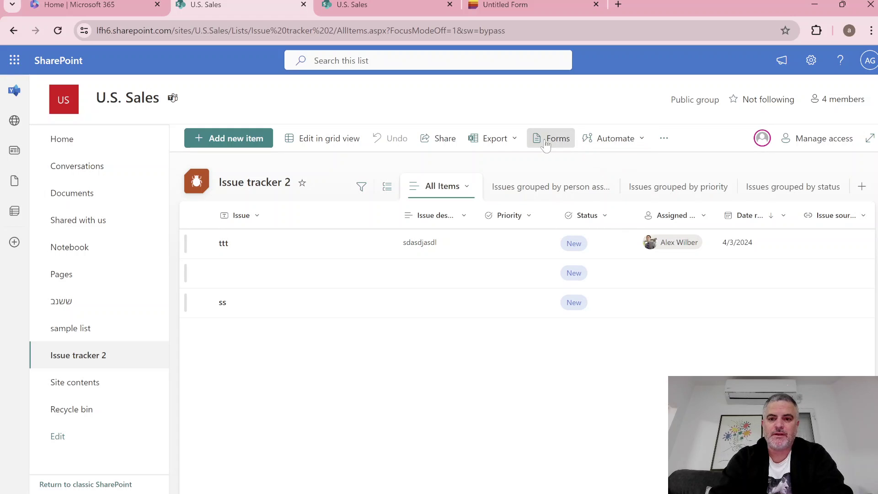
left_click(549, 139)
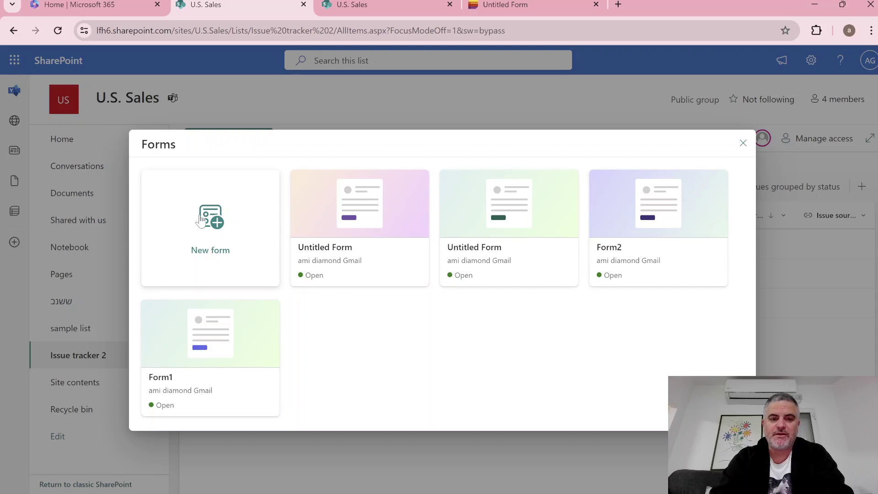
mouse_move(194, 340)
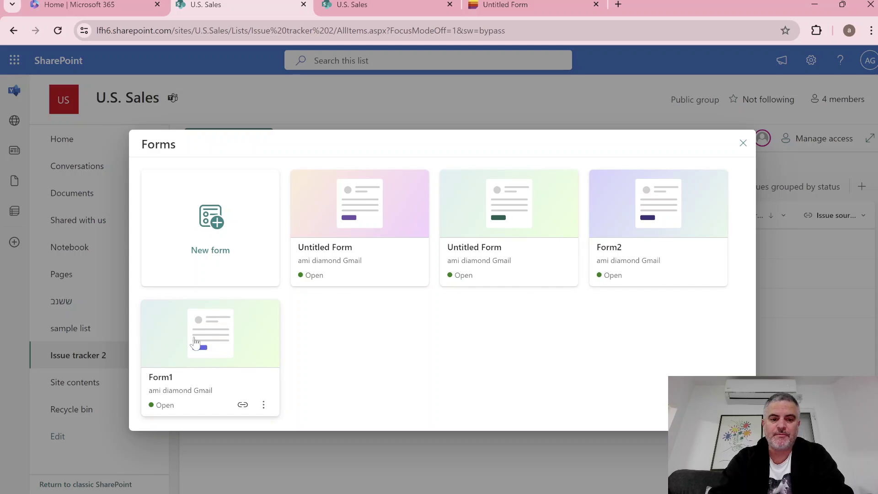
left_click(263, 405)
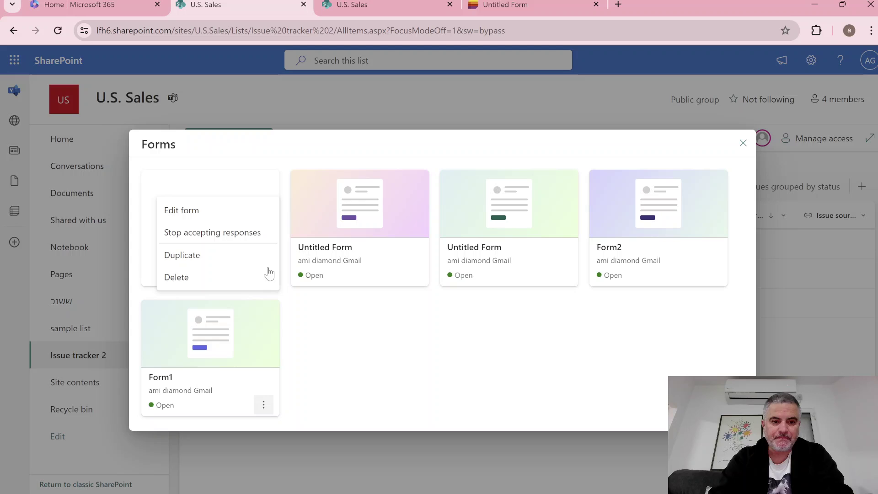
left_click(396, 363)
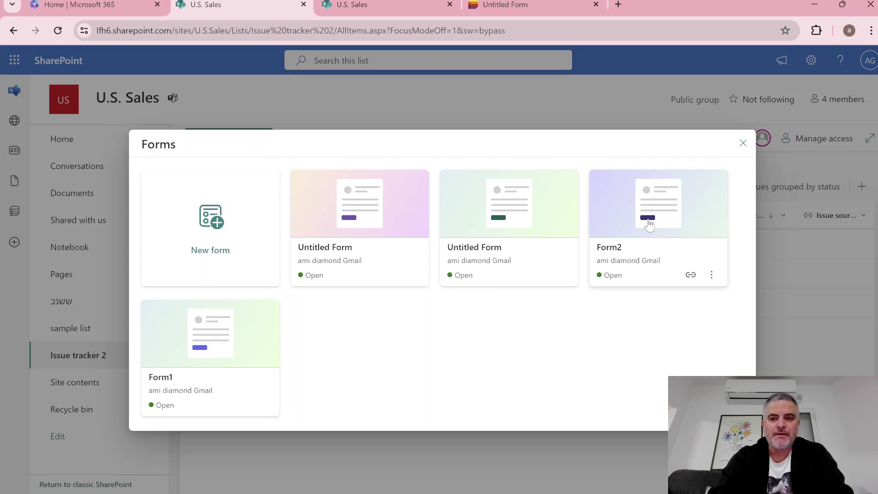
left_click(743, 143)
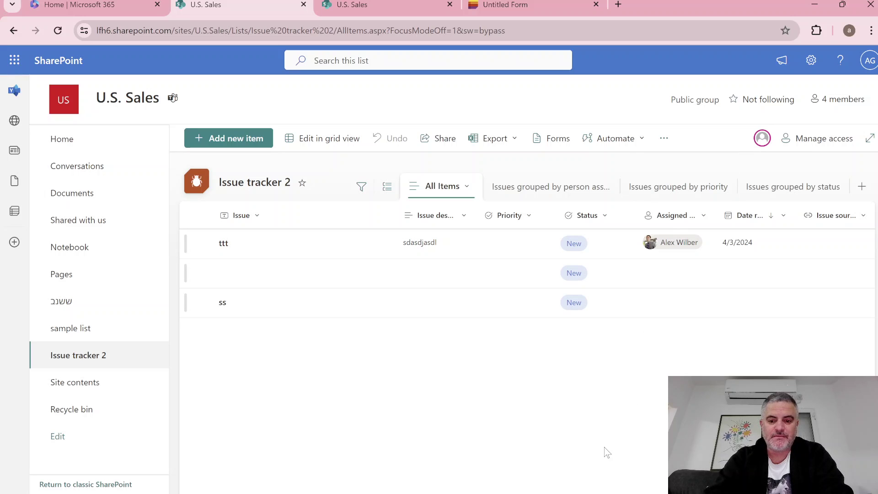
In Teams, add a Lists tab to the U.S. Sales team's Abc channel.
key("alt+Tab")
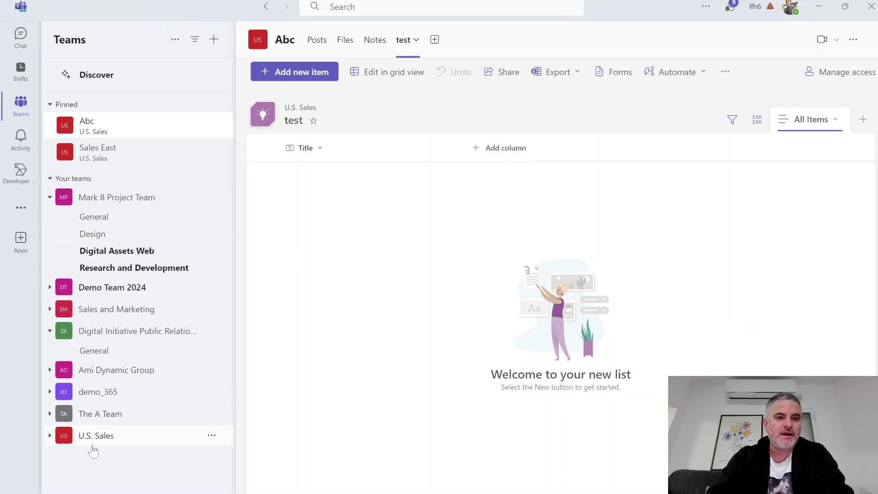
left_click(121, 438)
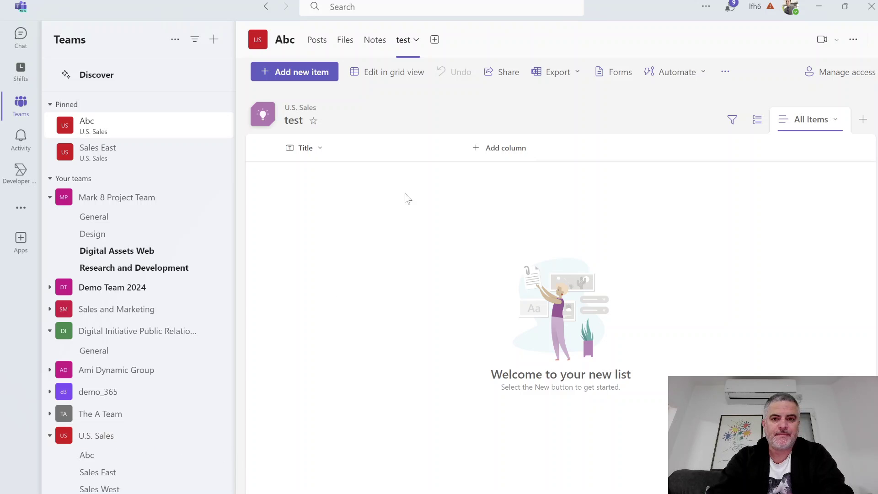
left_click(440, 42)
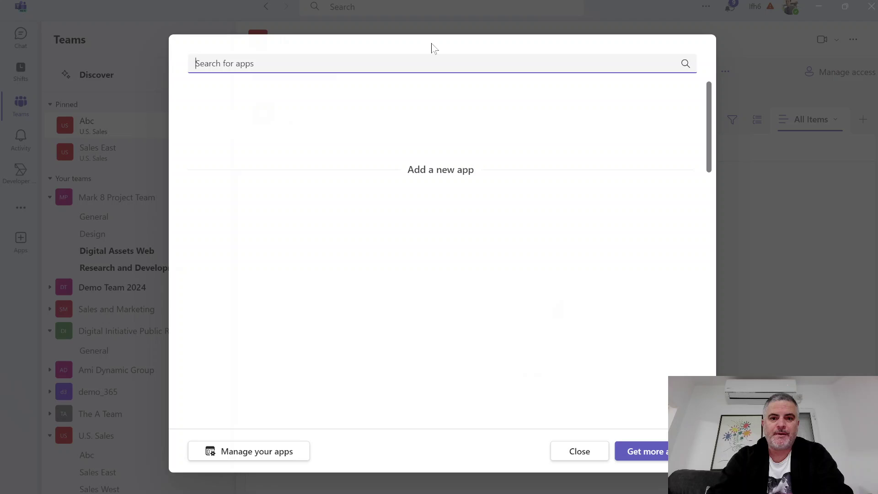
left_click(208, 108)
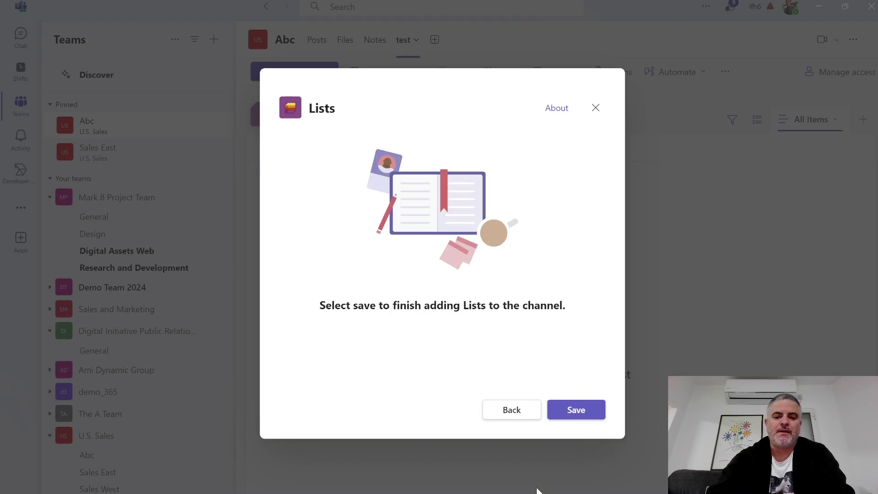
left_click(590, 417)
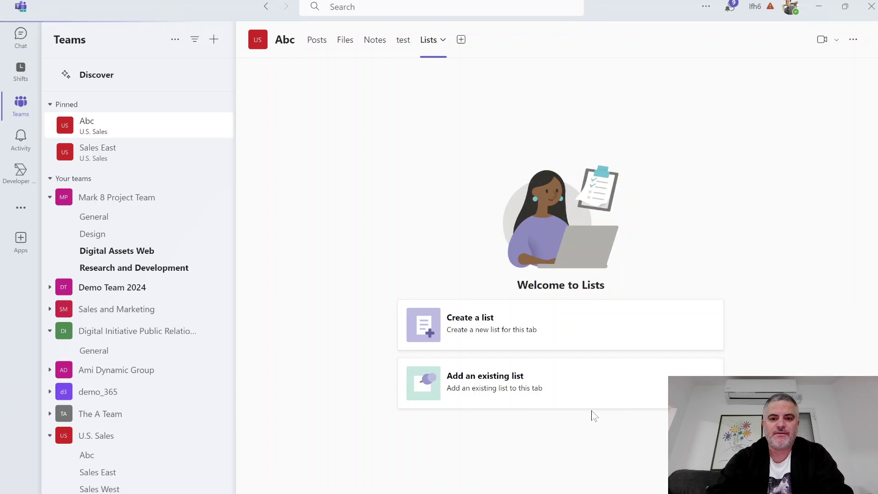
Create a new list in the Abc channel's Lists tab using the Issue tracker template.
left_click(509, 338)
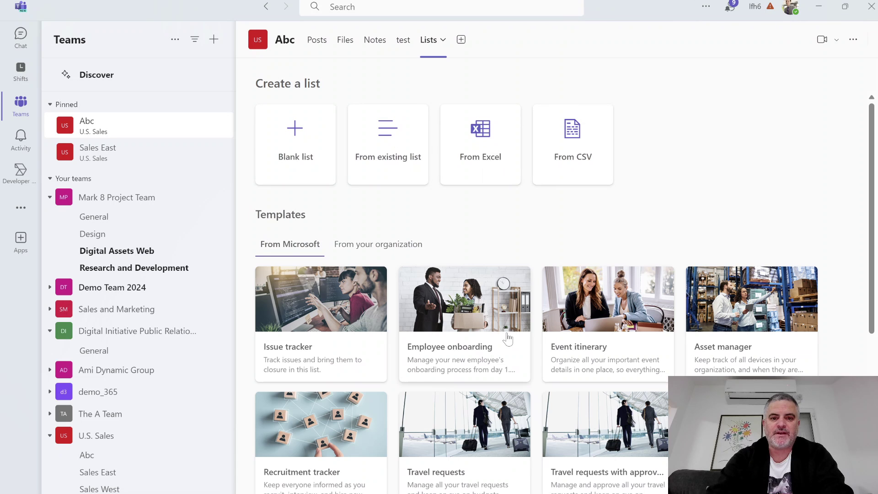
left_click(328, 322)
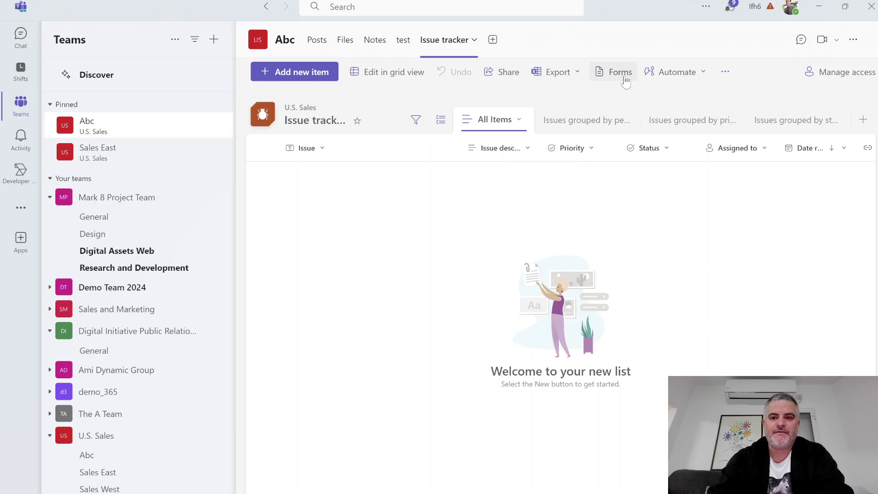
Start a new Untitled Form for the Issue tracker list and review all its fields.
left_click(621, 76)
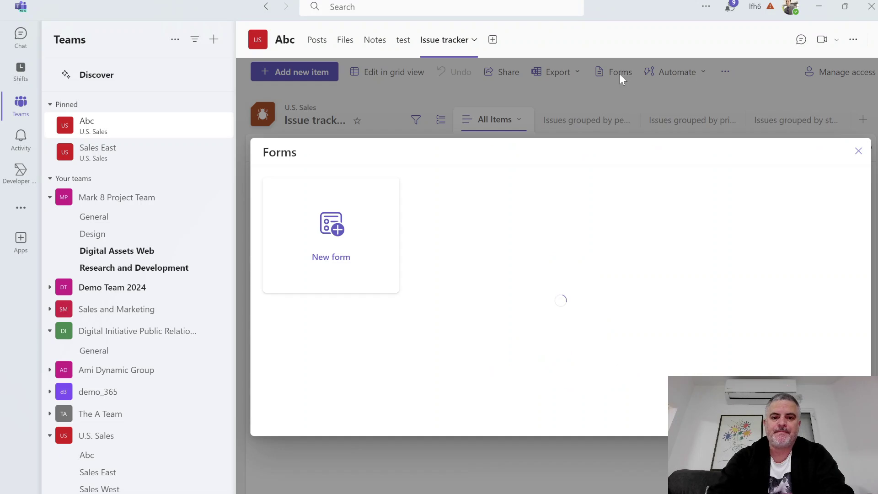
left_click(325, 235)
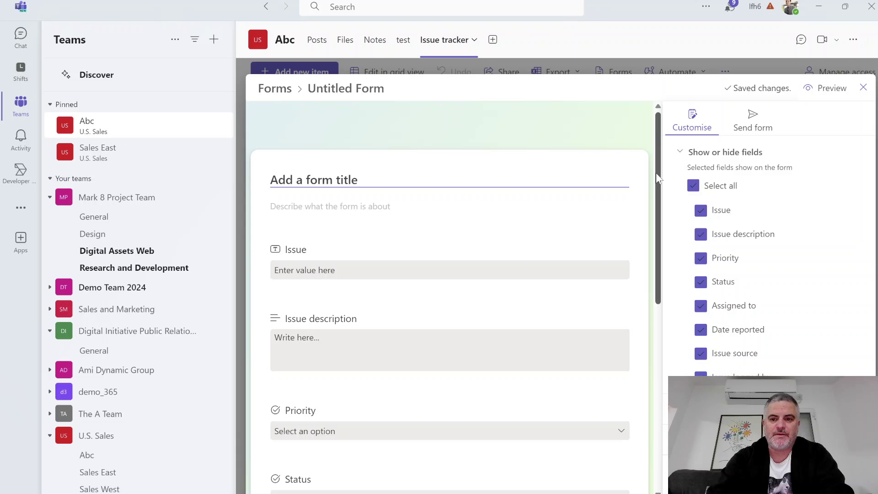
scroll(655, 173, "down", 6)
scroll(646, 119, "up", 6)
scroll(640, 229, "down", 6)
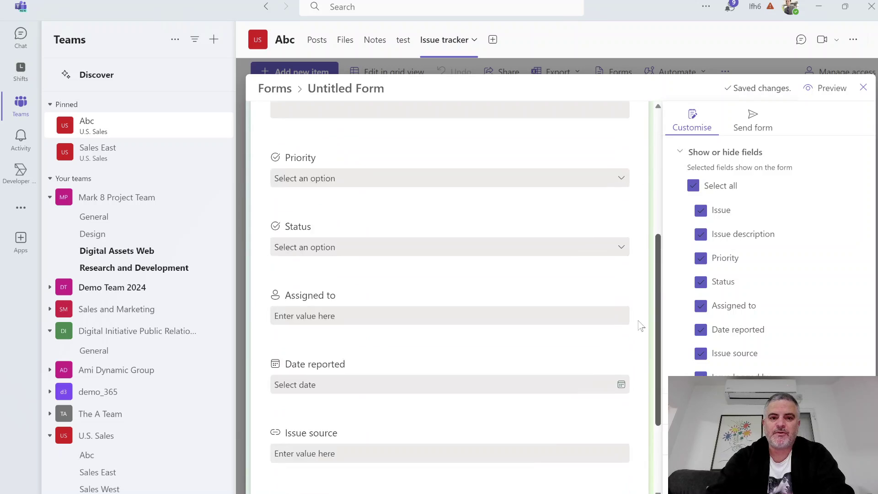
scroll(600, 202, "up", 5)
scroll(601, 174, "up", 2)
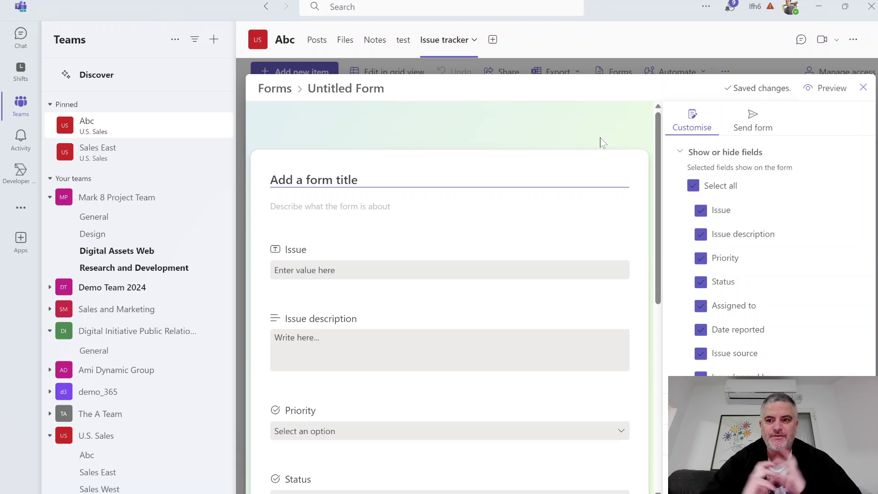
Close the Untitled Form editor to return to the empty Issue tracker list.
left_click(863, 88)
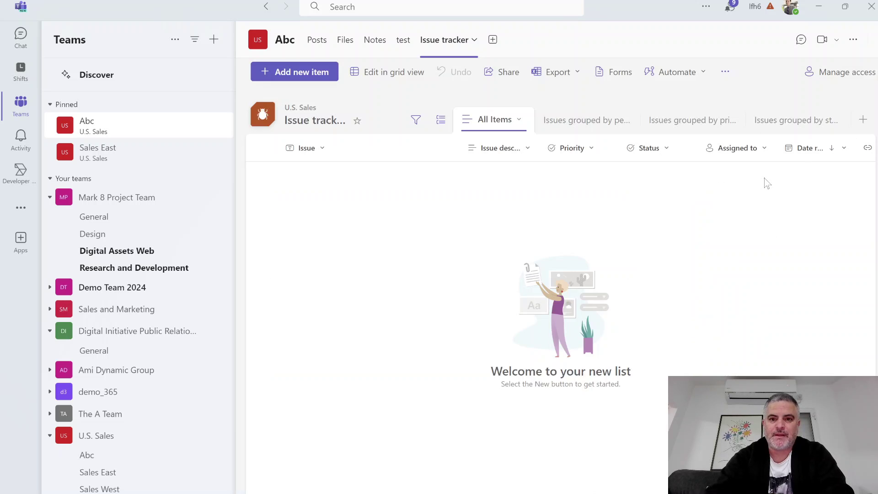